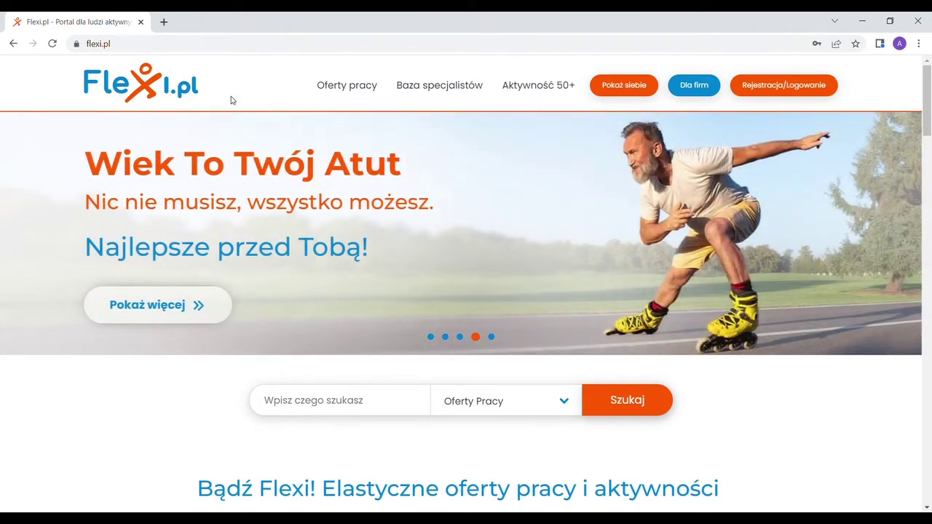
Open the new-account registration form from Rejestracja/Logowanie and choose Instytucja as the account type
{"action": "left_click", "coordinate": [793, 88]}
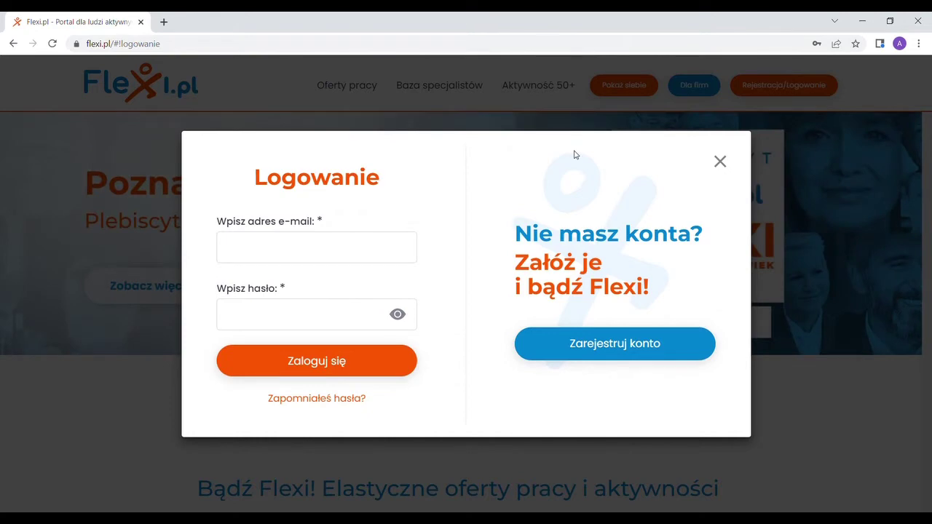
{"action": "left_click", "coordinate": [612, 342]}
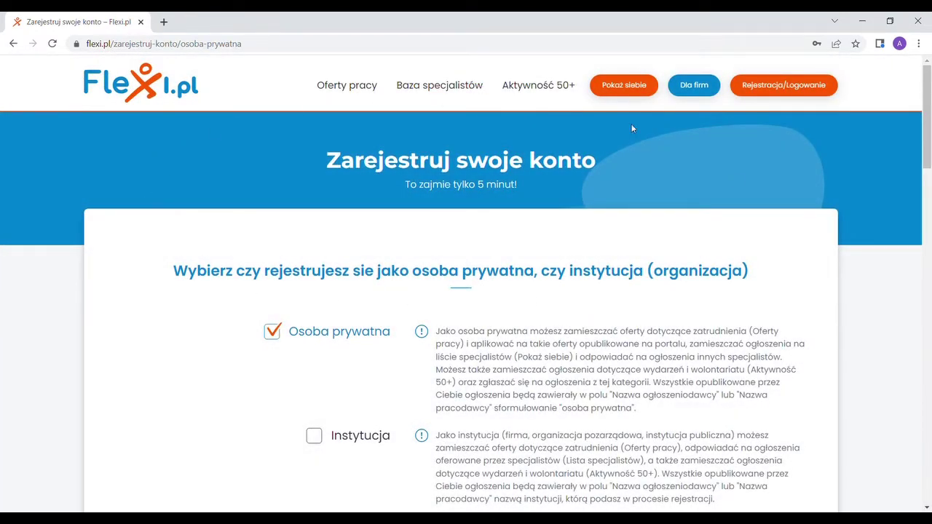
{"action": "scroll", "coordinate": [728, 204], "scroll_direction": "down", "scroll_amount": 2}
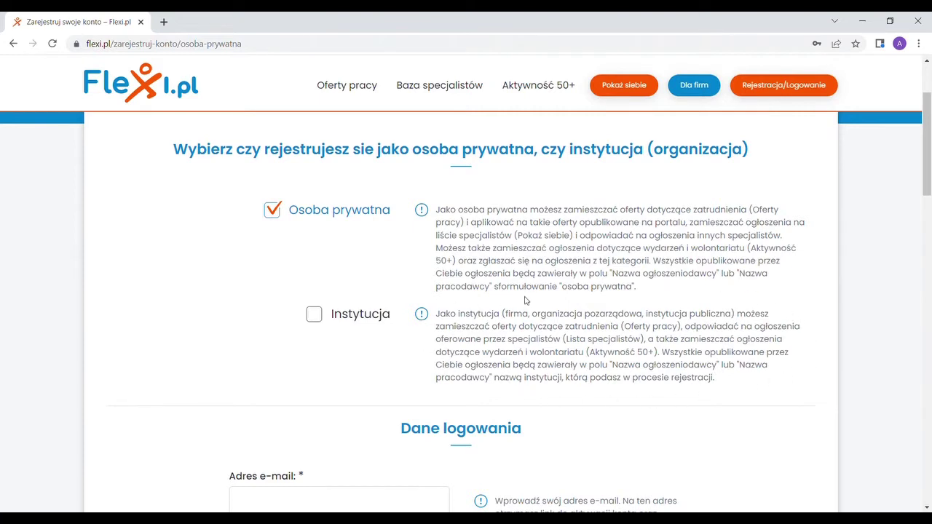
{"action": "left_click", "coordinate": [313, 316]}
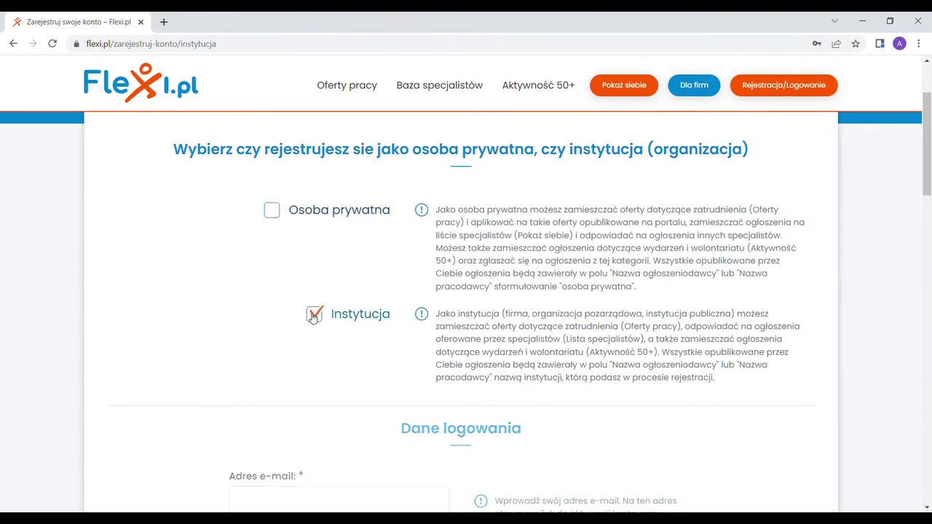
{"action": "scroll", "coordinate": [312, 318], "scroll_direction": "down", "scroll_amount": 3}
{"action": "scroll", "coordinate": [437, 254], "scroll_direction": "down", "scroll_amount": 1}
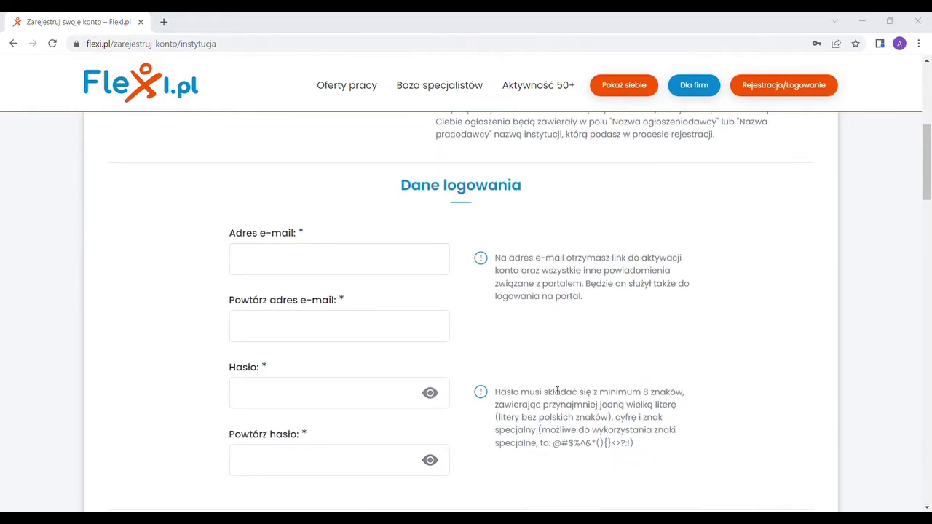
Enter the account's login e-mail address in the Dane logowania section
{"action": "left_click", "coordinate": [375, 262]}
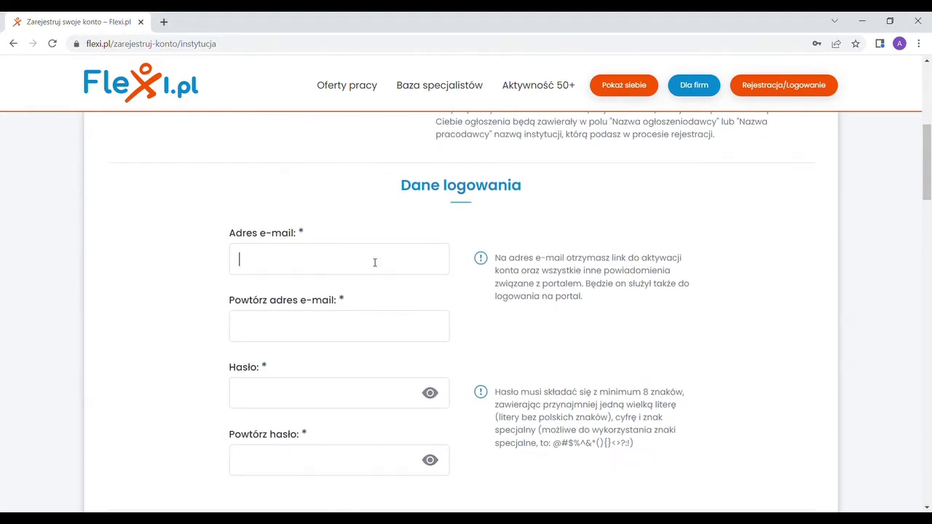
{"action": "left_click", "coordinate": [374, 311]}
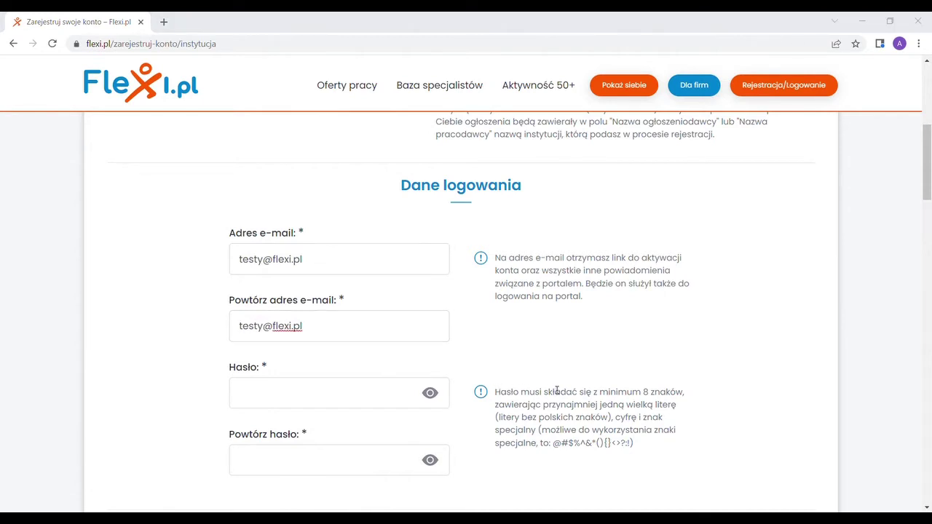
Paste the account password into both the password and confirmation fields
{"action": "left_click", "coordinate": [345, 389]}
{"action": "key", "text": "ctrl+v"}
{"action": "left_click", "coordinate": [356, 456]}
{"action": "key", "text": "ctrl+v"}
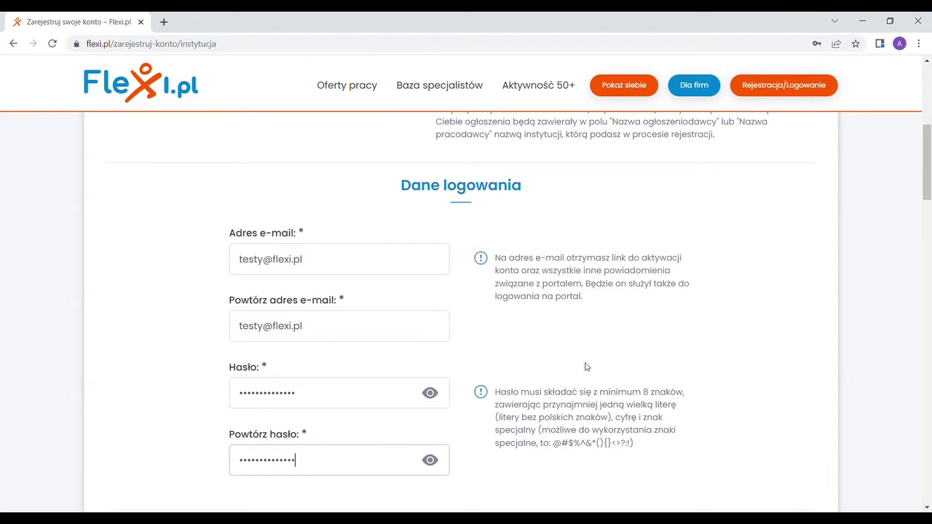
{"action": "scroll", "coordinate": [549, 351], "scroll_direction": "down", "scroll_amount": 3}
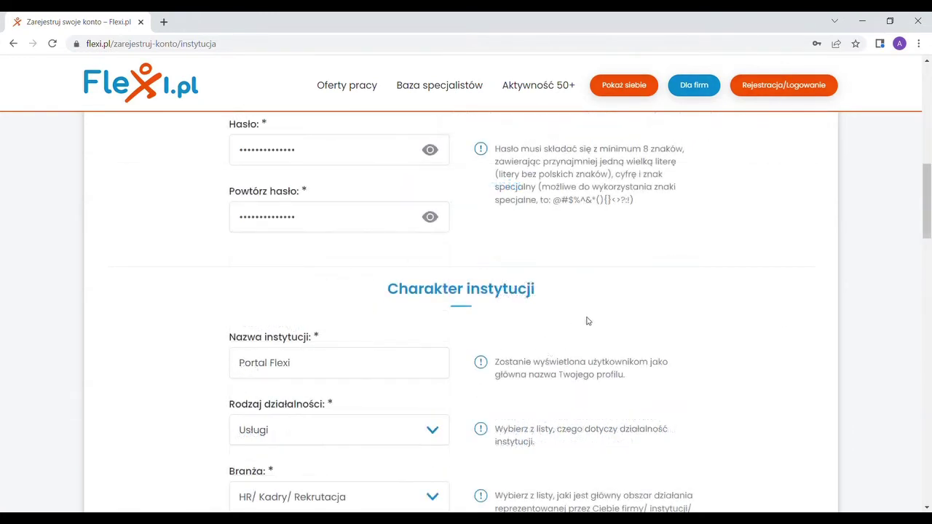
{"action": "scroll", "coordinate": [167, 262], "scroll_direction": "down", "scroll_amount": 2}
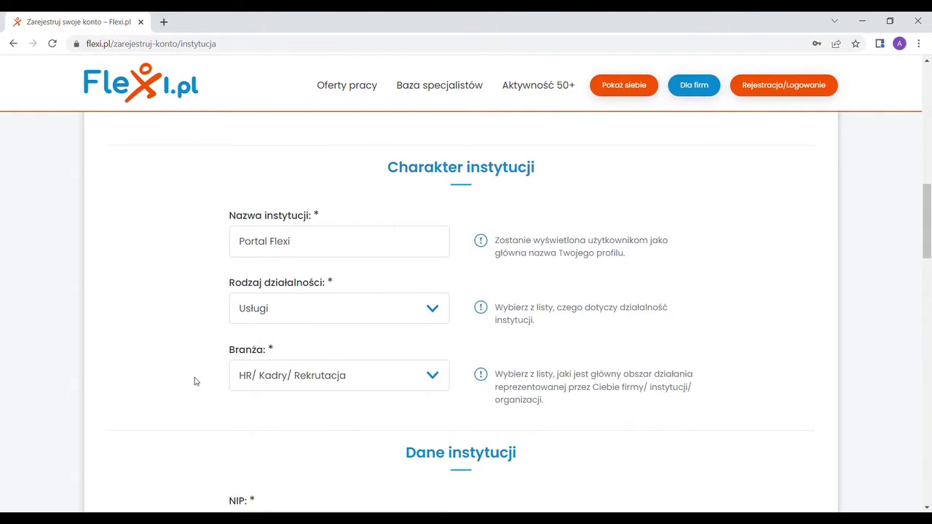
{"action": "scroll", "coordinate": [195, 381], "scroll_direction": "down", "scroll_amount": 3}
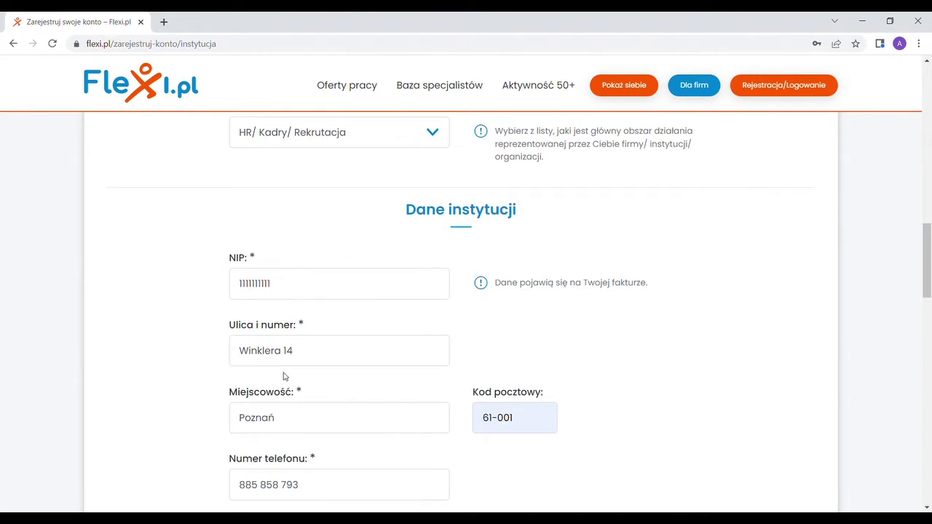
{"action": "scroll", "coordinate": [187, 380], "scroll_direction": "down", "scroll_amount": 1}
{"action": "scroll", "coordinate": [186, 381], "scroll_direction": "down", "scroll_amount": 2}
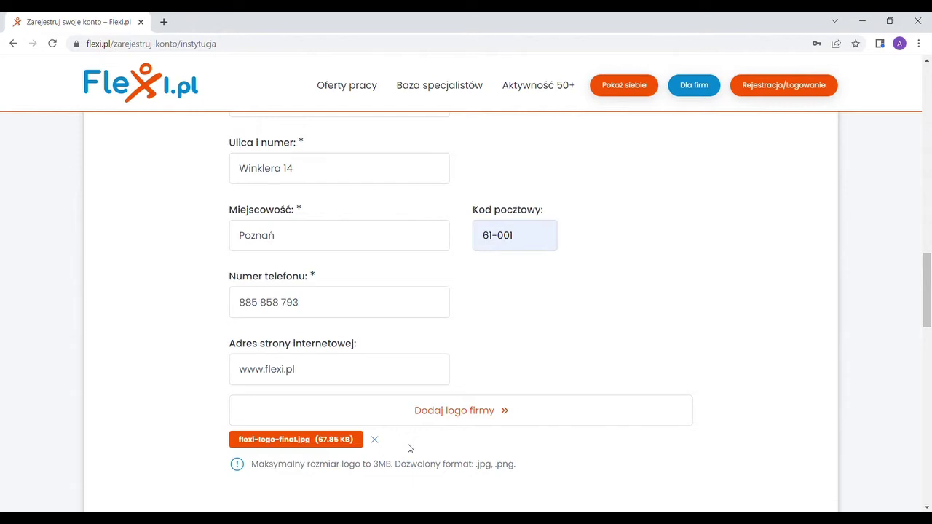
Fill in the contact person's first name and surname
{"action": "scroll", "coordinate": [408, 449], "scroll_direction": "down", "scroll_amount": 3}
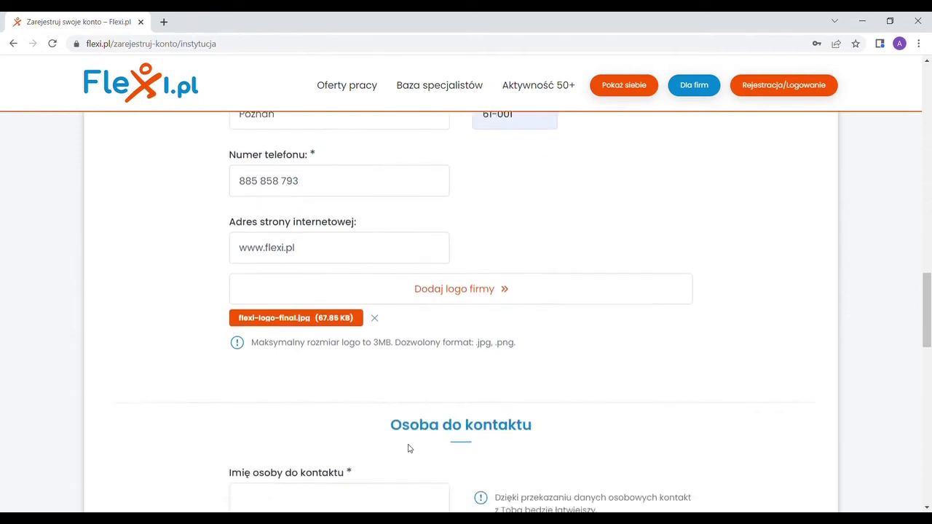
{"action": "scroll", "coordinate": [473, 342], "scroll_direction": "down", "scroll_amount": 1}
{"action": "left_click", "coordinate": [404, 312]}
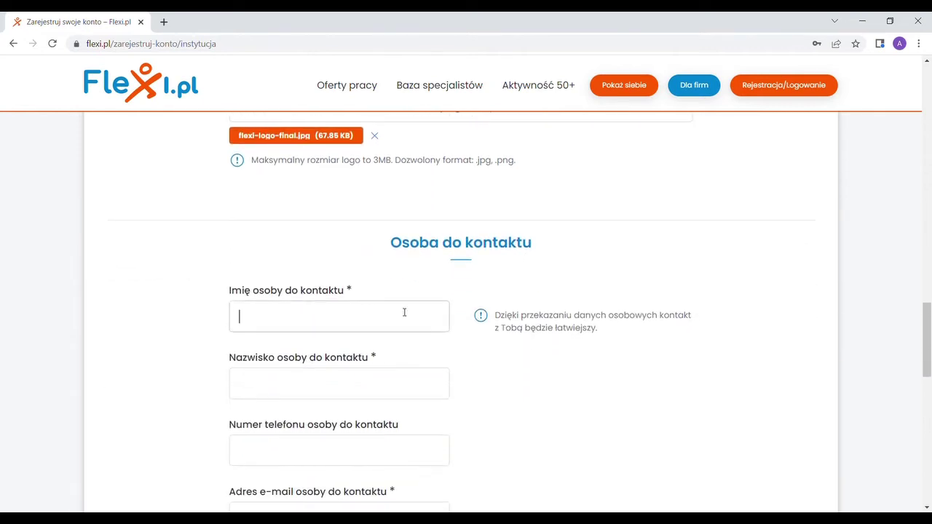
{"action": "type", "text": "Portal"}
{"action": "key", "text": "Tab"}
{"action": "type", "text": "Flexi"}
Enter the contact person's e-mail address and review the consents at the form's end
{"action": "scroll", "coordinate": [404, 312], "scroll_direction": "down", "scroll_amount": 1}
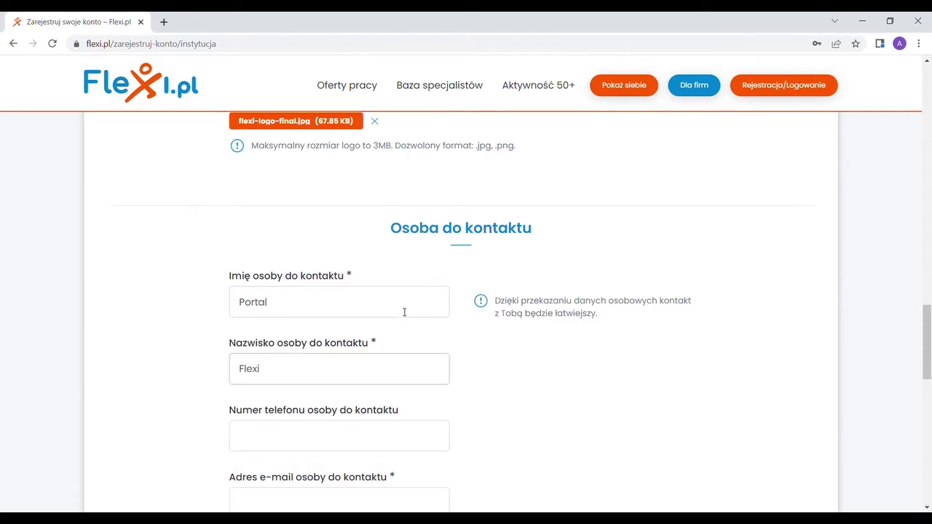
{"action": "scroll", "coordinate": [404, 313], "scroll_direction": "down", "scroll_amount": 1}
{"action": "left_click", "coordinate": [354, 394]}
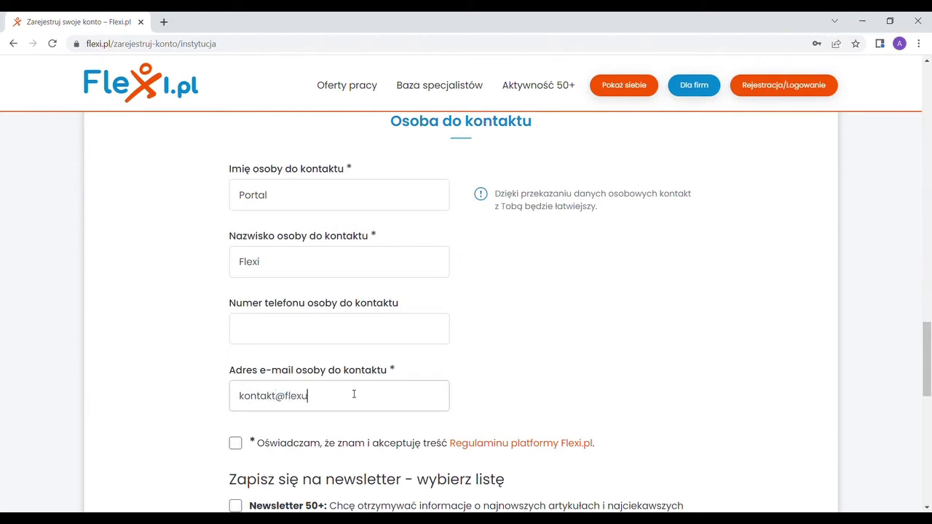
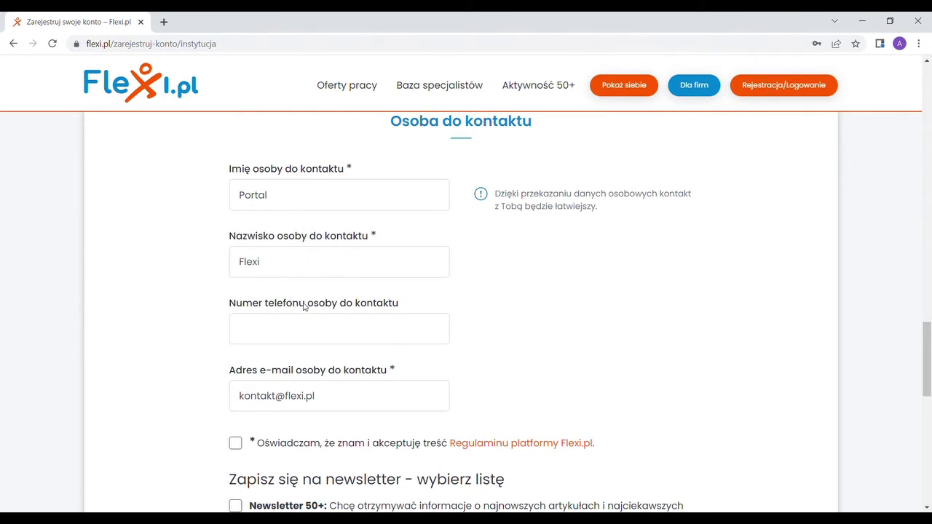
{"action": "scroll", "coordinate": [305, 306], "scroll_direction": "down", "scroll_amount": 2}
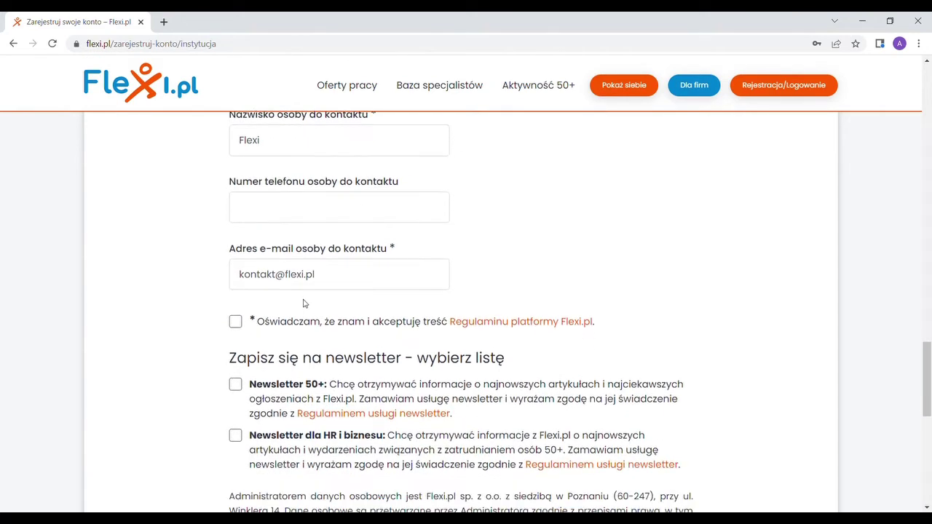
{"action": "scroll", "coordinate": [370, 324], "scroll_direction": "down", "scroll_amount": 1}
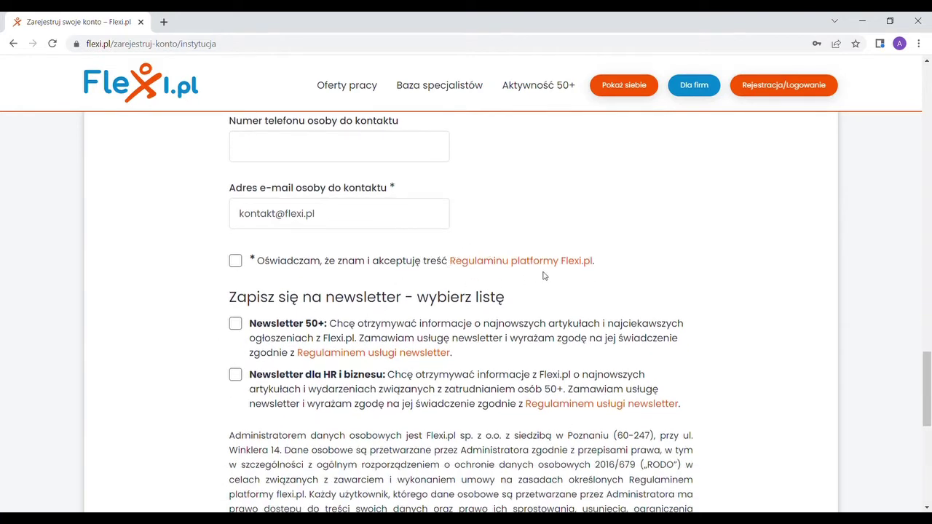
{"action": "scroll", "coordinate": [575, 260], "scroll_direction": "down", "scroll_amount": 1}
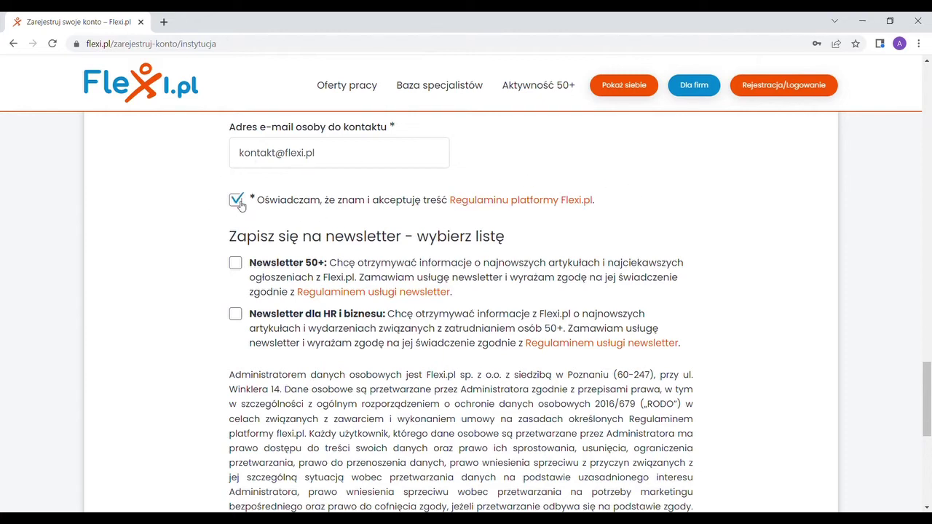
{"action": "scroll", "coordinate": [240, 206], "scroll_direction": "down", "scroll_amount": 2}
{"action": "scroll", "coordinate": [373, 198], "scroll_direction": "up", "scroll_amount": 1}
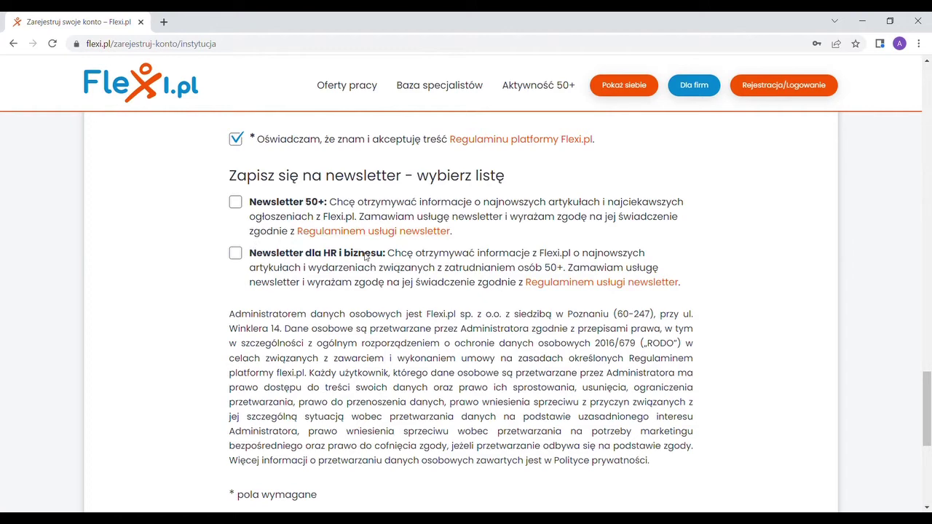
Subscribe to the Newsletter dla HR i biznesu and submit the registration with Zarejestruj konto
{"action": "left_click", "coordinate": [236, 253]}
{"action": "scroll", "coordinate": [207, 299], "scroll_direction": "down", "scroll_amount": 3}
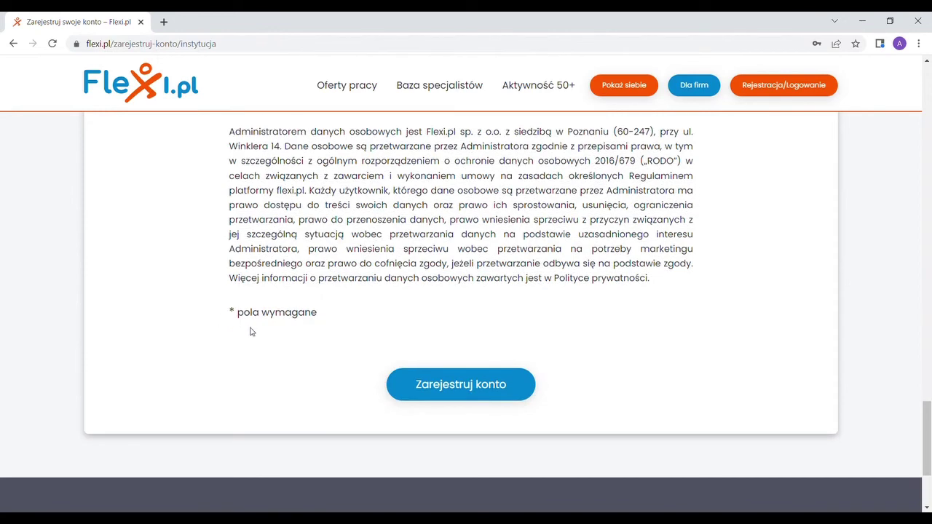
{"action": "left_click", "coordinate": [462, 384]}
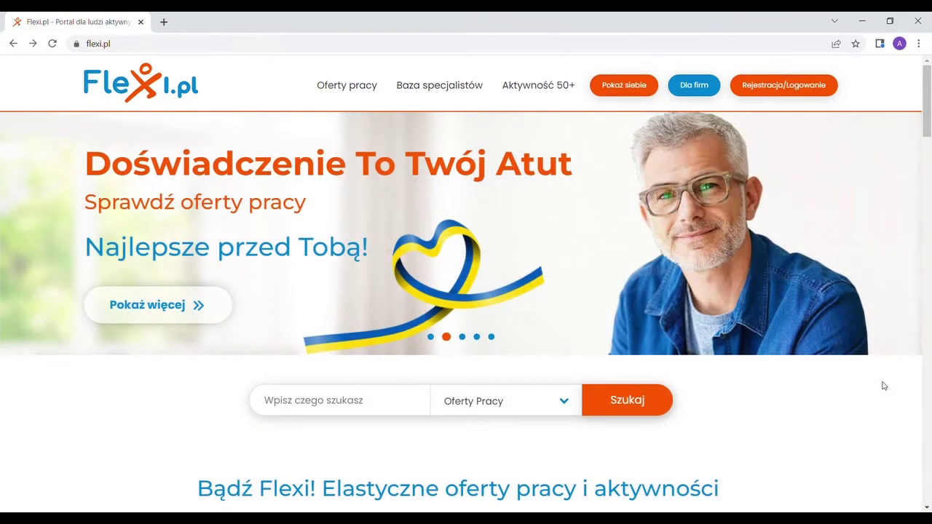
Sign in through the login form using the account's e-mail address and password
{"action": "left_click", "coordinate": [770, 92]}
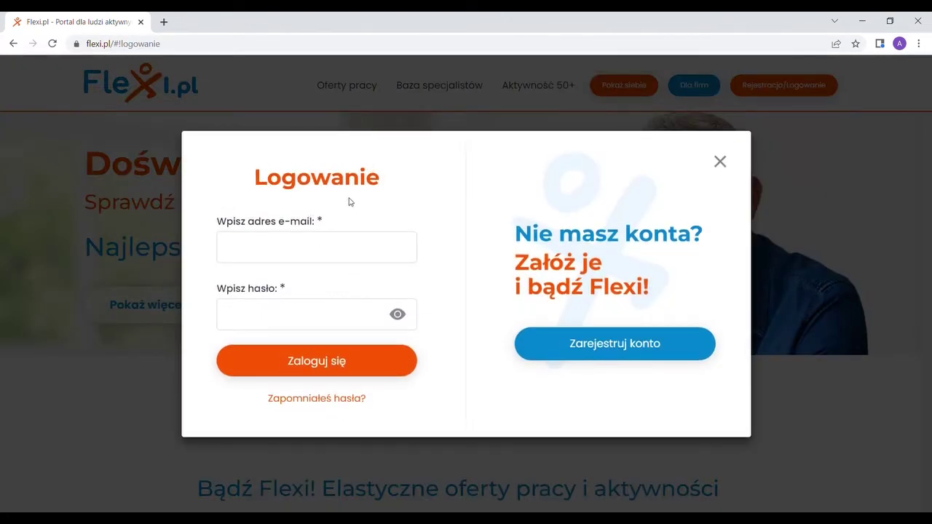
{"action": "left_click", "coordinate": [383, 253]}
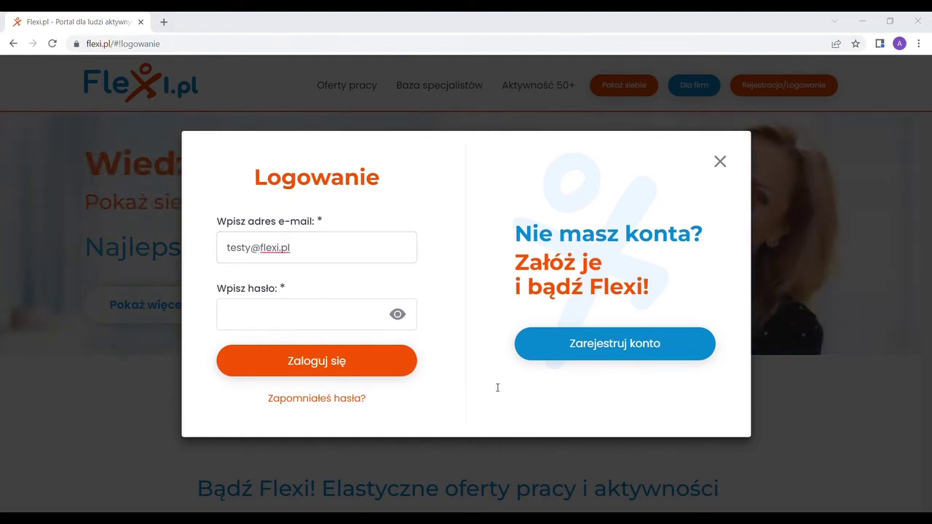
{"action": "left_click", "coordinate": [345, 318]}
{"action": "key", "text": "ctrl+v"}
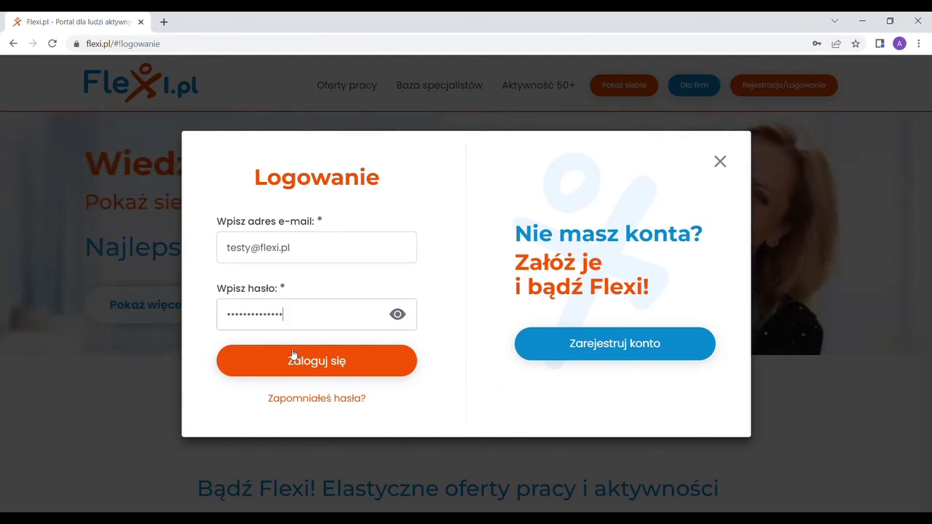
{"action": "left_click", "coordinate": [307, 362]}
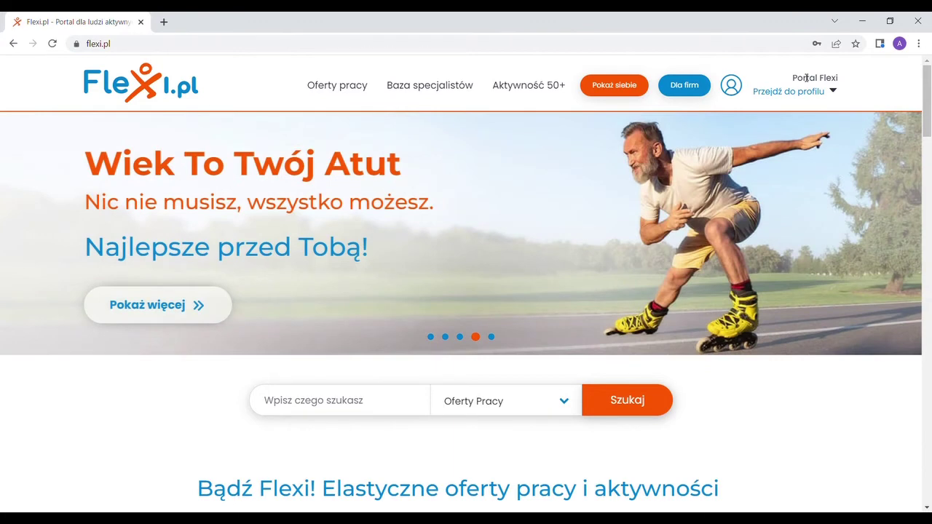
Go to the profile panel and view the Moje dane section
{"action": "left_click", "coordinate": [804, 93]}
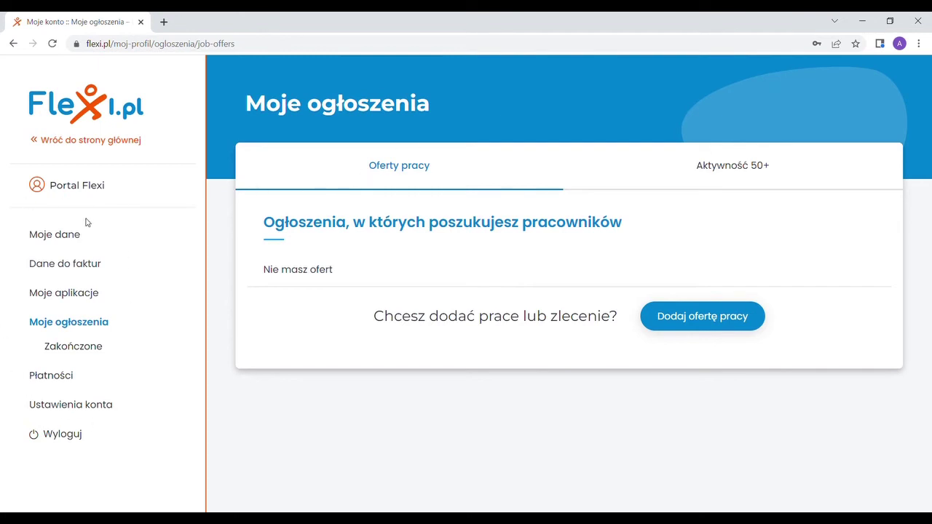
{"action": "left_click", "coordinate": [58, 239]}
{"action": "scroll", "coordinate": [302, 171], "scroll_direction": "down", "scroll_amount": 1}
{"action": "scroll", "coordinate": [313, 218], "scroll_direction": "down", "scroll_amount": 4}
{"action": "scroll", "coordinate": [335, 269], "scroll_direction": "up", "scroll_amount": 5}
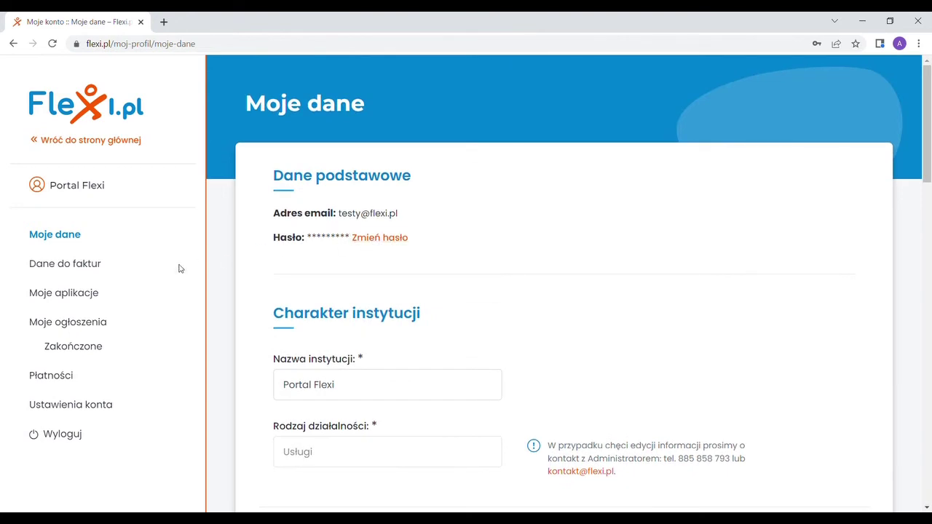
View Dane do faktur, opening and closing its Dodaj form, then view Moje aplikacje
{"action": "left_click", "coordinate": [82, 268]}
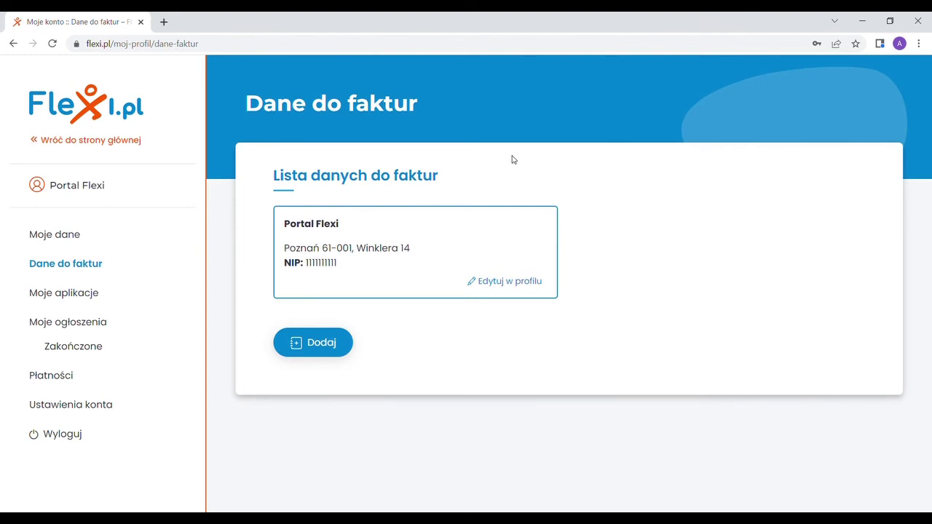
{"action": "left_click", "coordinate": [318, 344]}
{"action": "left_click", "coordinate": [637, 136]}
{"action": "left_click", "coordinate": [85, 294]}
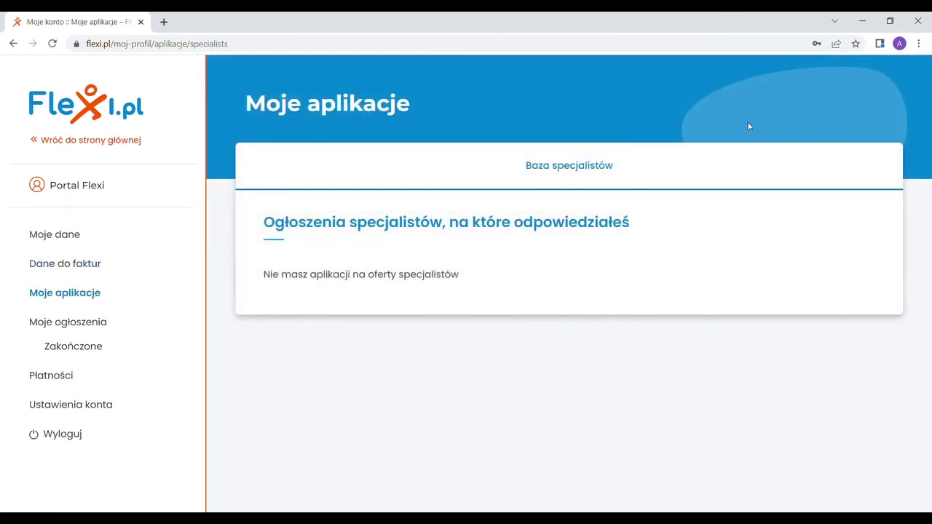
Show the Aktywność 50+ listings in Moje ogłoszenia and check the test listing's options
{"action": "left_click", "coordinate": [72, 325]}
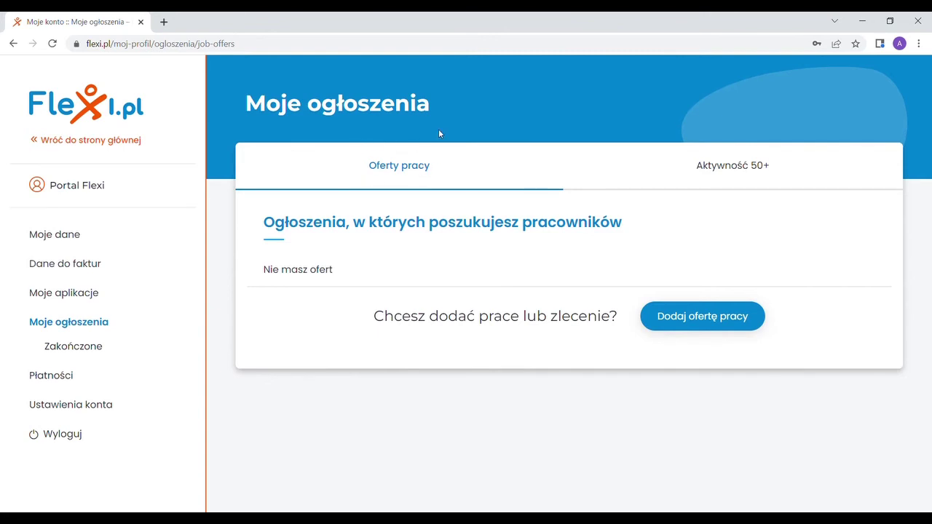
{"action": "left_click", "coordinate": [705, 164]}
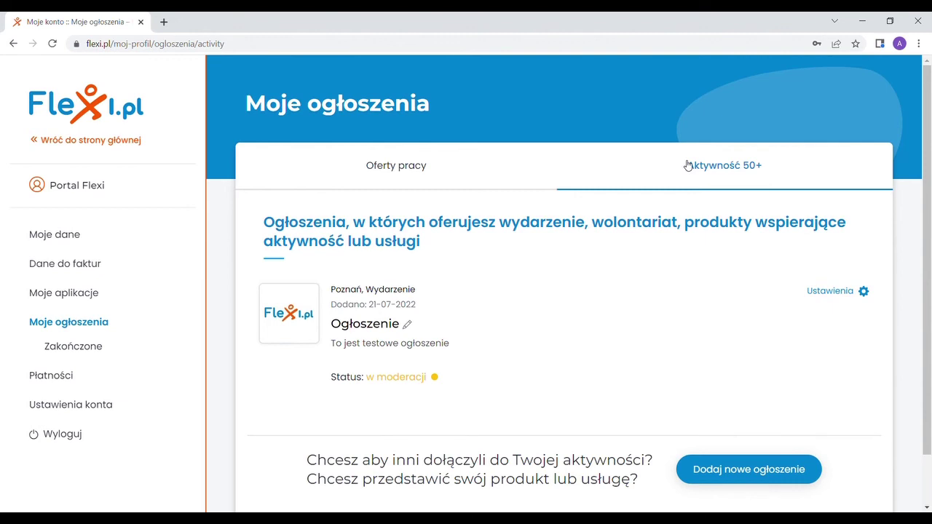
{"action": "scroll", "coordinate": [687, 165], "scroll_direction": "down", "scroll_amount": 1}
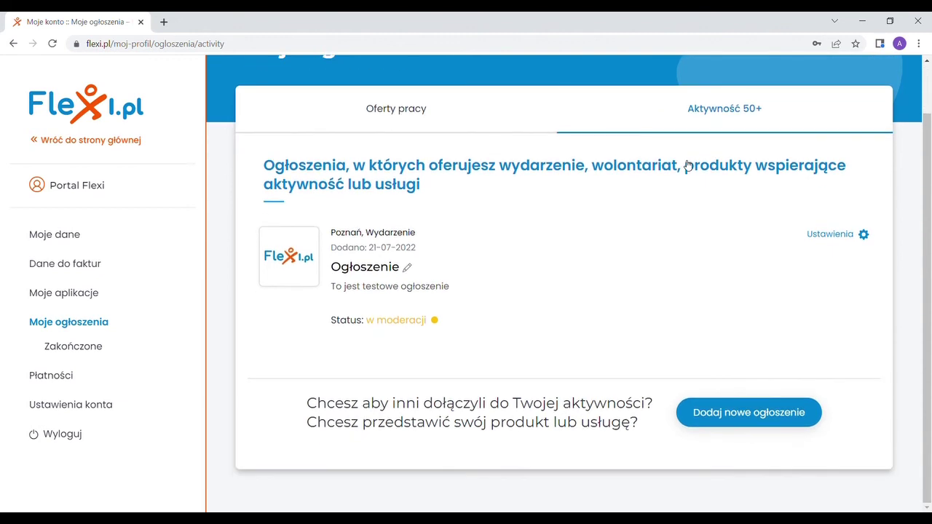
{"action": "left_click", "coordinate": [851, 237]}
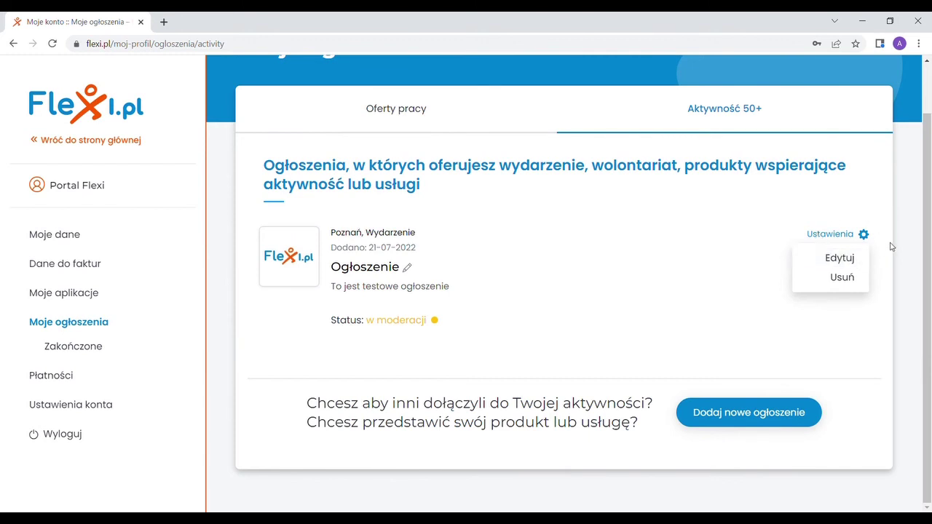
{"action": "left_click", "coordinate": [853, 223]}
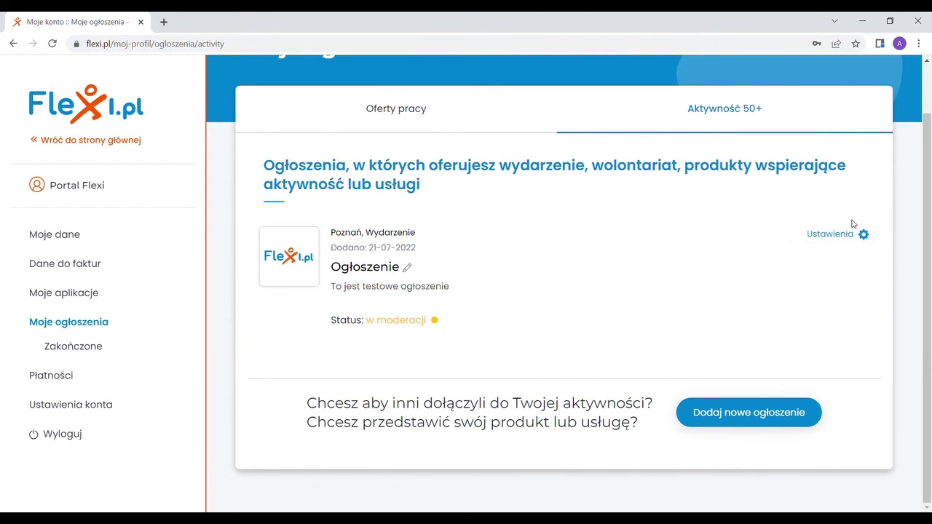
Switch to the Oferty pracy listings and back to Aktywność 50+
{"action": "scroll", "coordinate": [835, 240], "scroll_direction": "up", "scroll_amount": 1}
{"action": "scroll", "coordinate": [742, 376], "scroll_direction": "down", "scroll_amount": 1}
{"action": "left_click", "coordinate": [370, 110]}
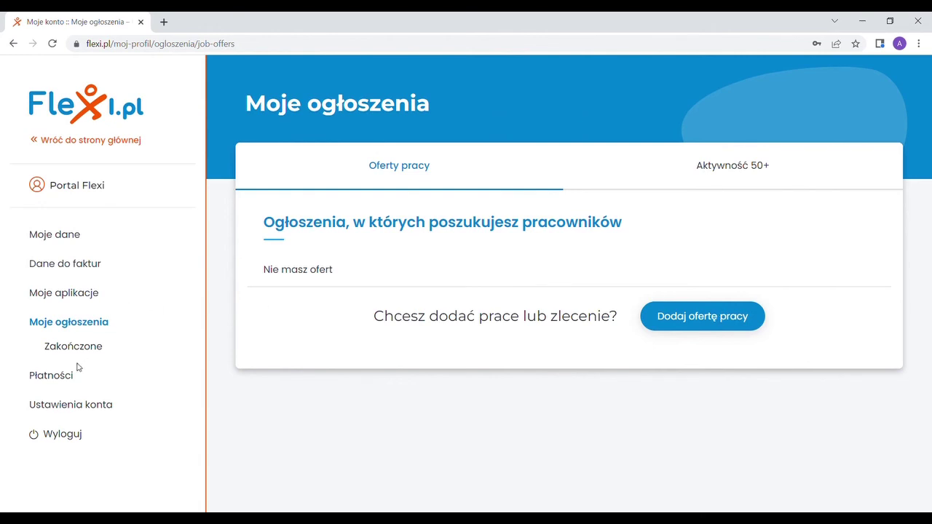
{"action": "left_click", "coordinate": [728, 174]}
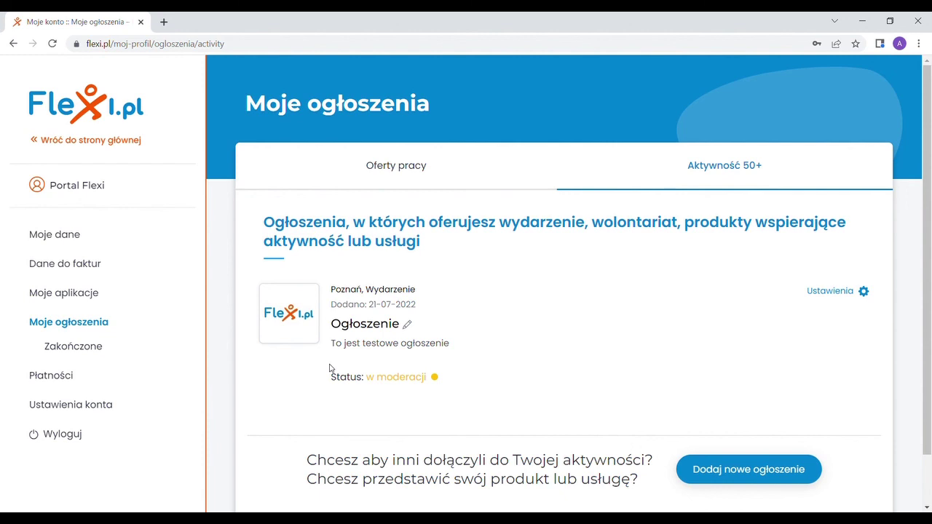
View the Płatności and Ustawienia konta sections, then log out with Wyloguj
{"action": "left_click", "coordinate": [64, 377]}
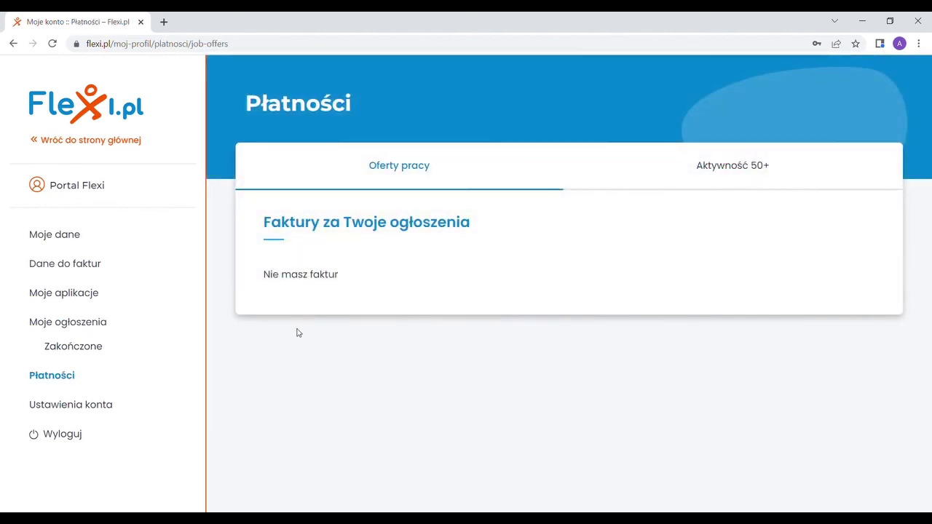
{"action": "left_click", "coordinate": [85, 406]}
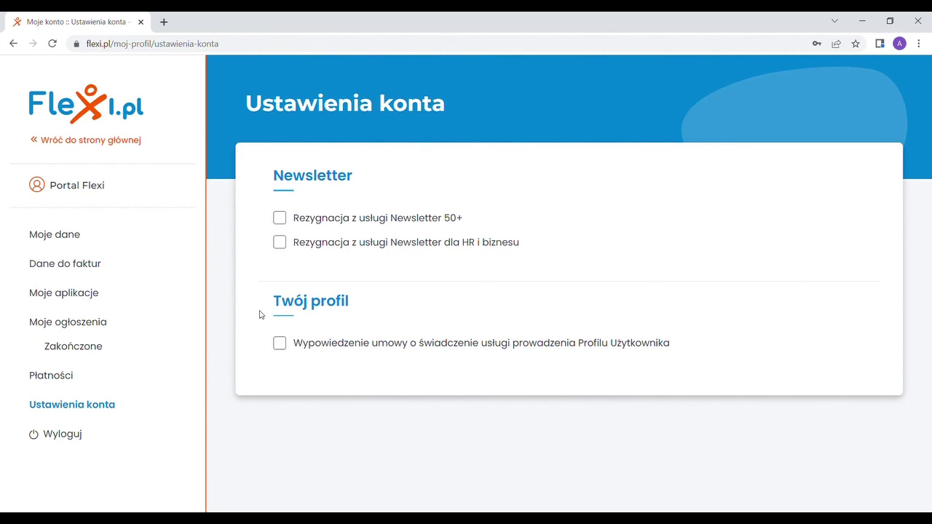
{"action": "left_click", "coordinate": [64, 436]}
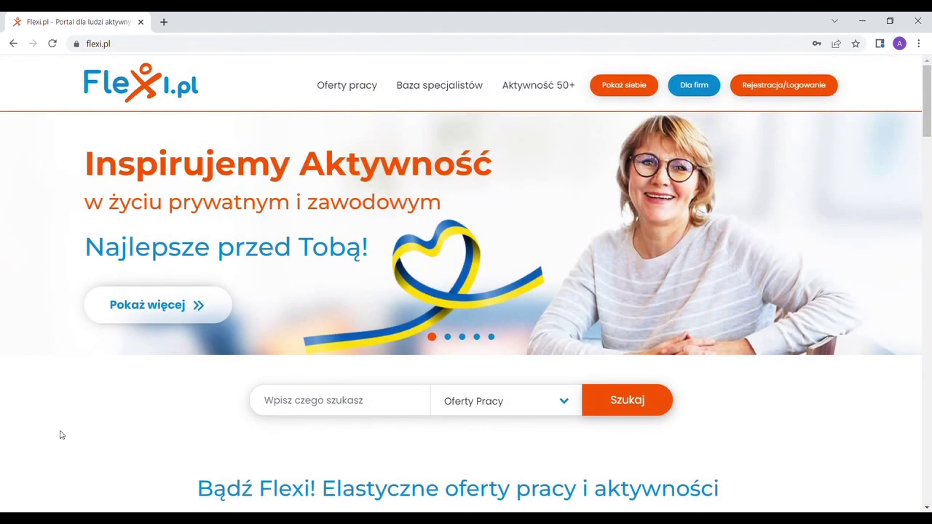